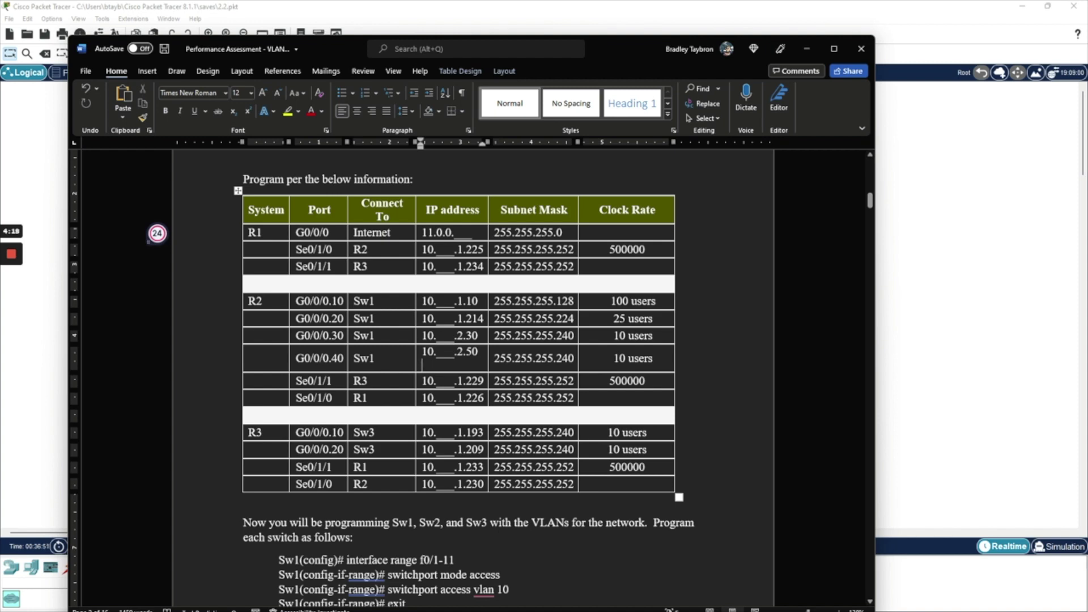
Consult the interface addressing table in the Word document and return to the Packet Tracer topology
drag(624, 52, 0, 6)
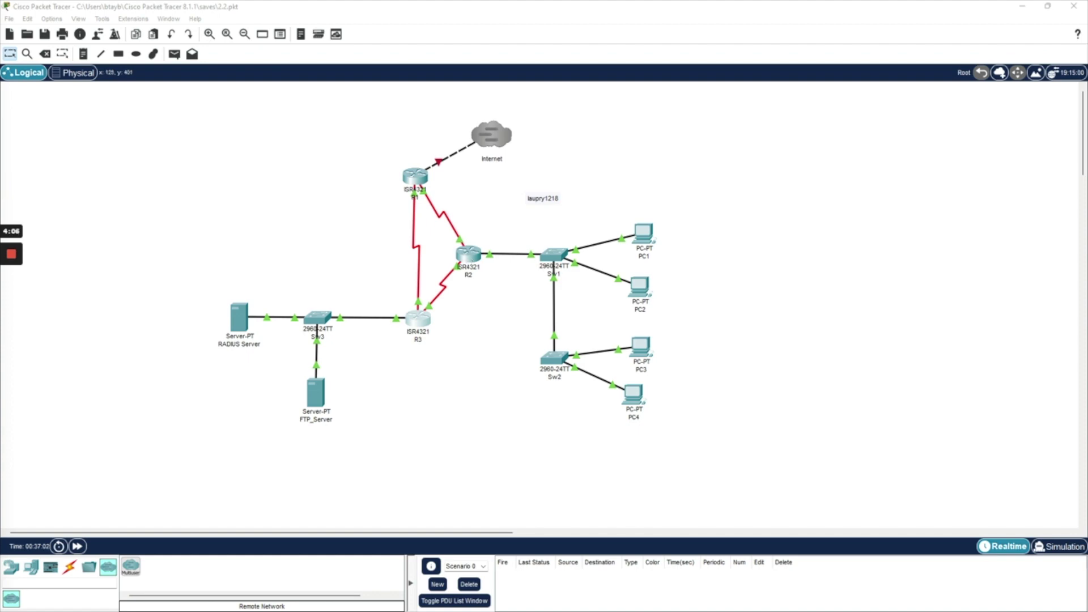
key(alt+Tab)
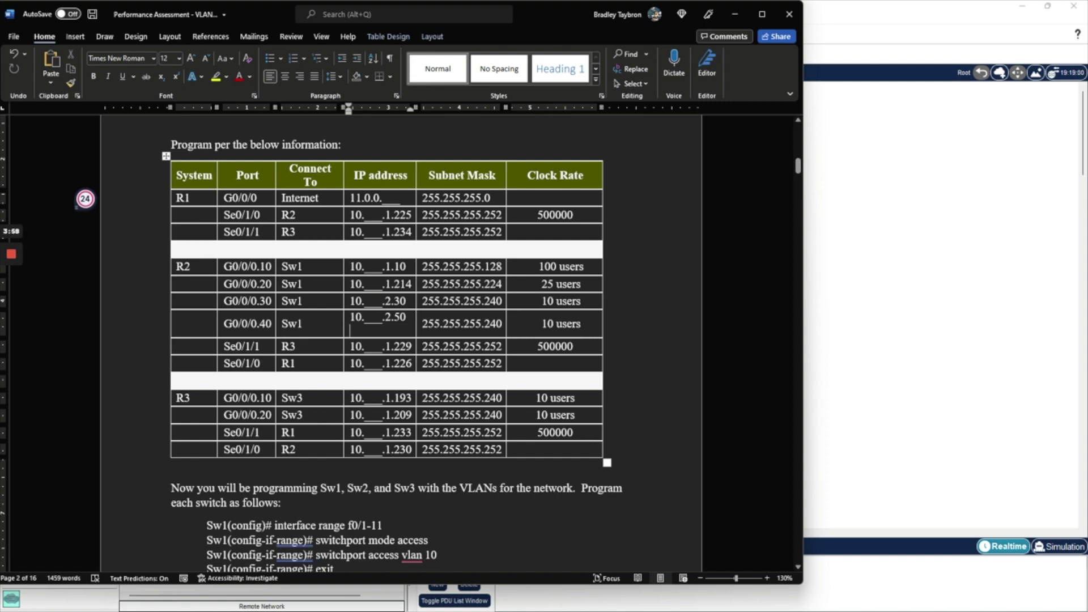
drag(557, 15, 0, 14)
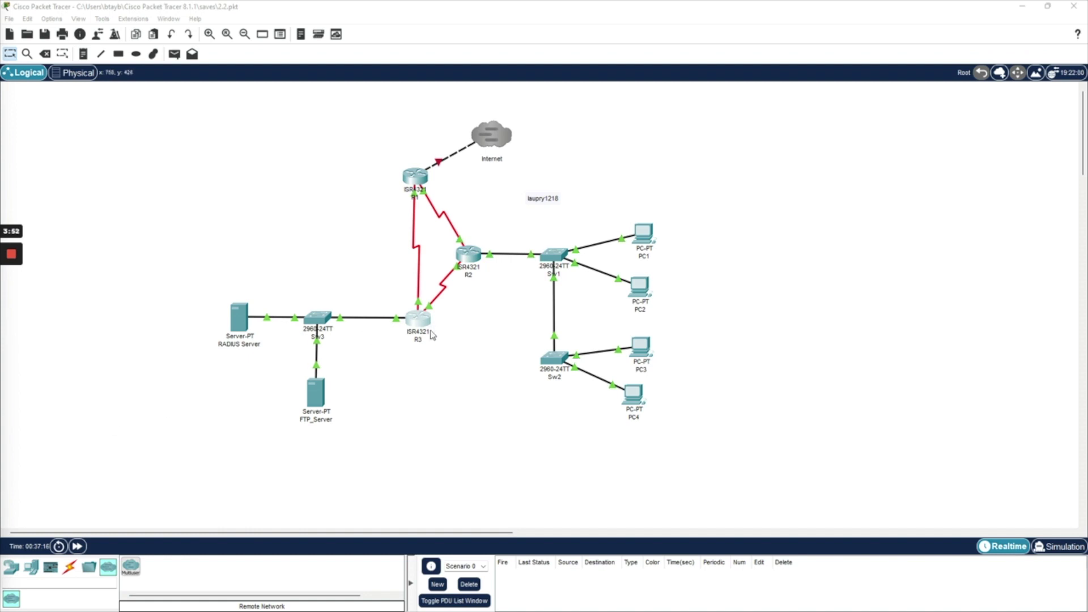
Open router R3's command line and enter privileged mode, then global configuration mode with config t
click(416, 322)
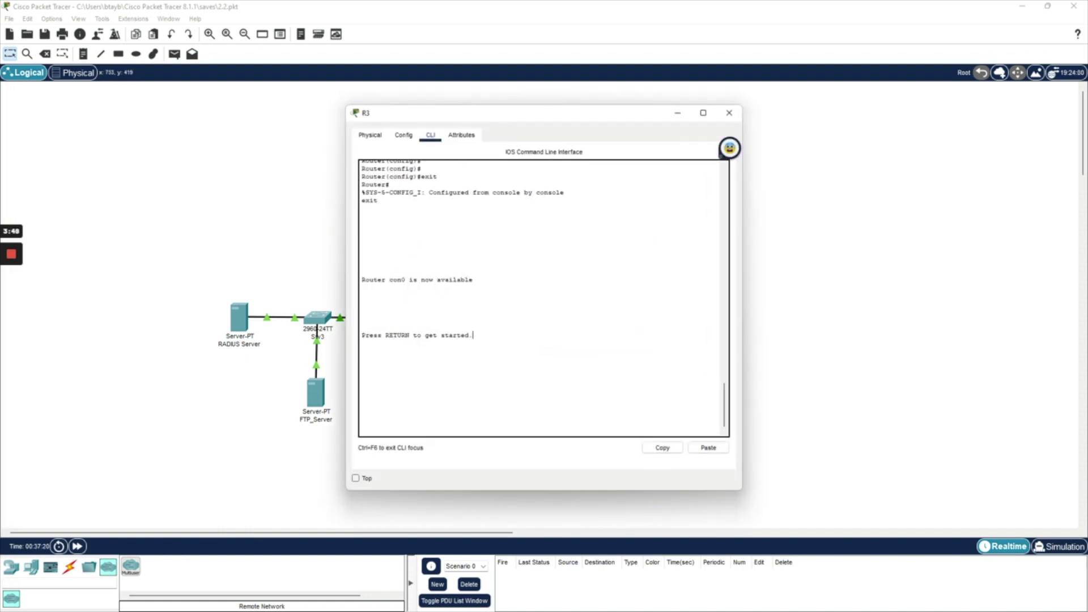
key(Return)
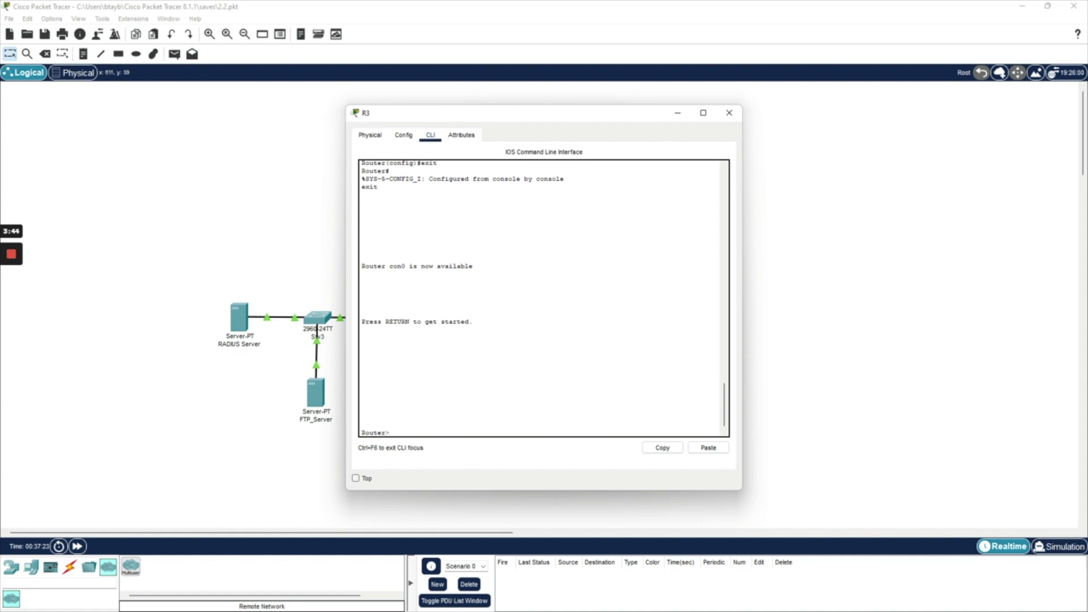
text(enable)
key(Return)
text(config)
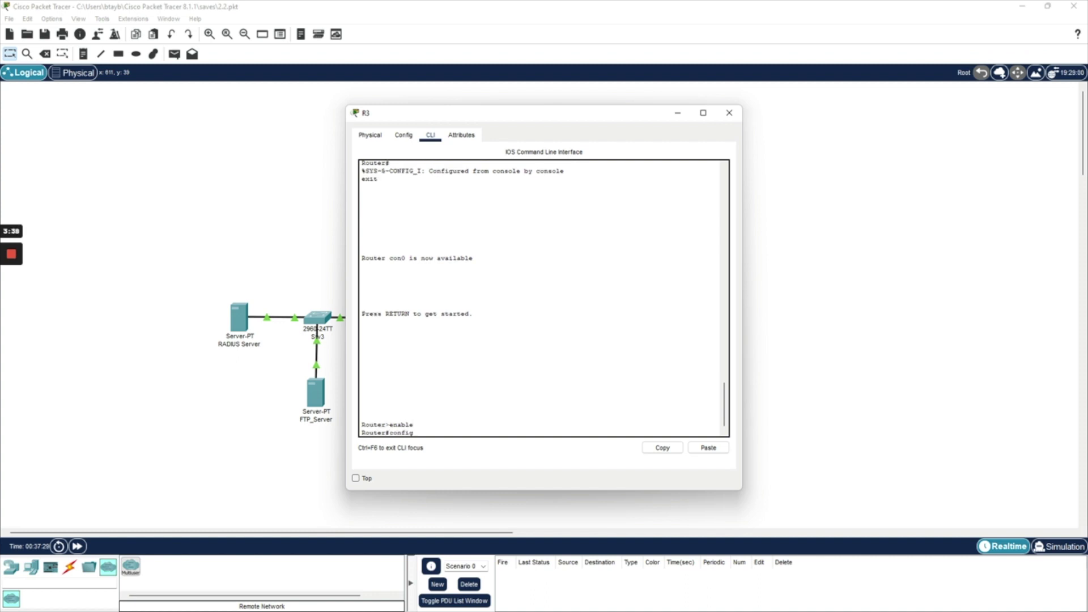
text( t)
key(Return)
Set the router's hostname to R3
text(hostname)
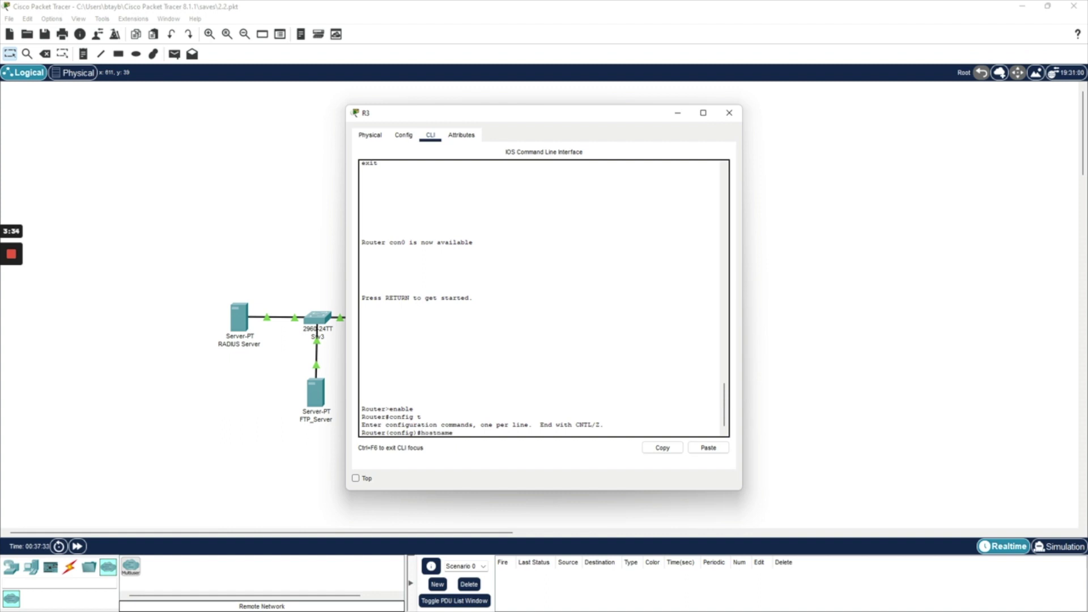
text( R3)
key(Return)
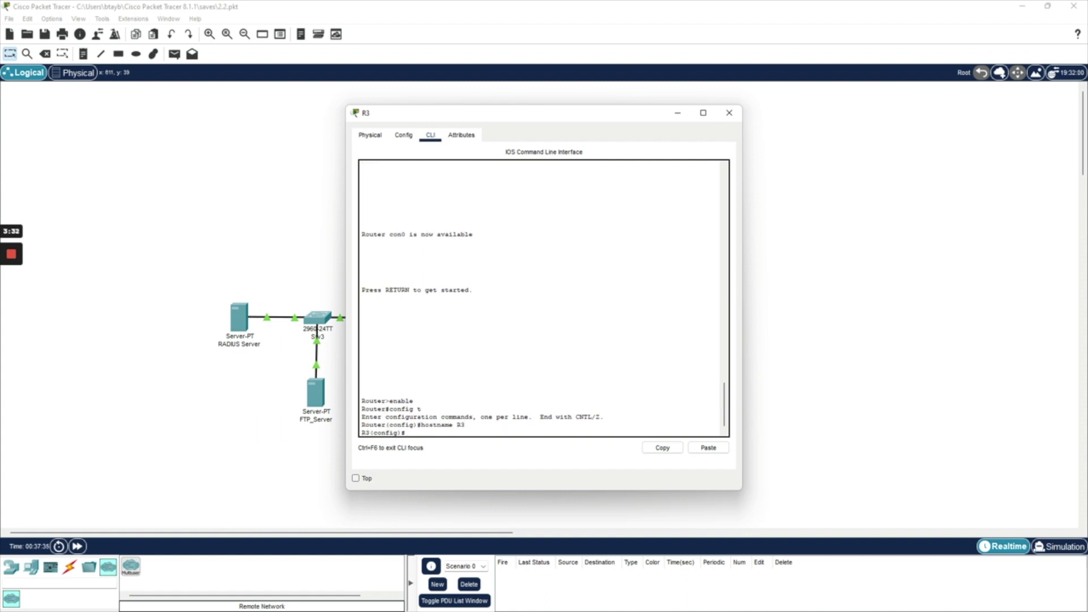
key(Return)
key(Return)
key(Return)
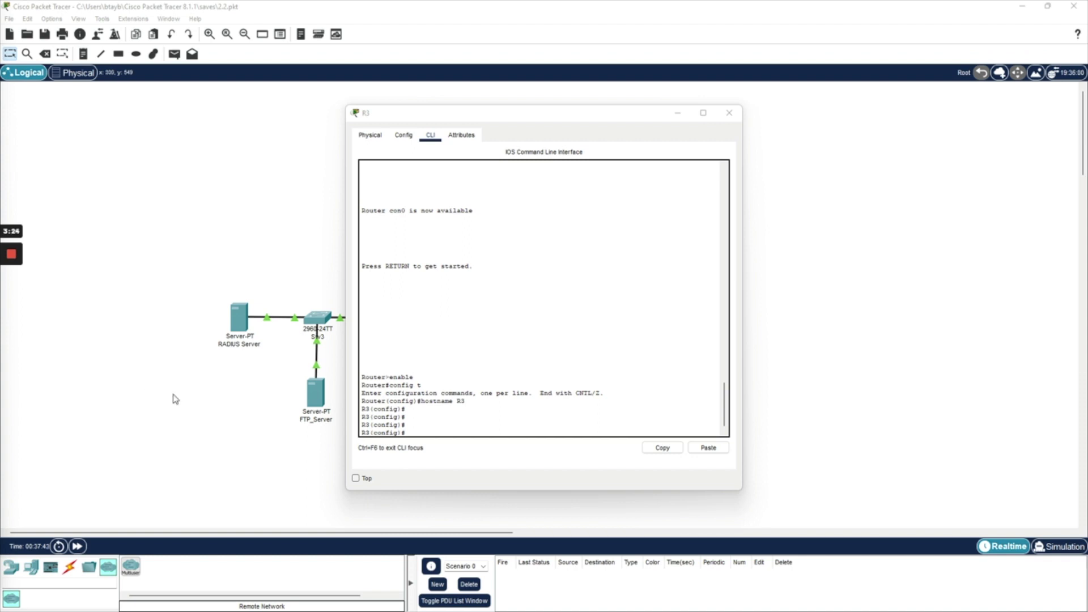
Configure R3's interface G0/0/0 with no ip address and enable it with no shutdown
click(442, 410)
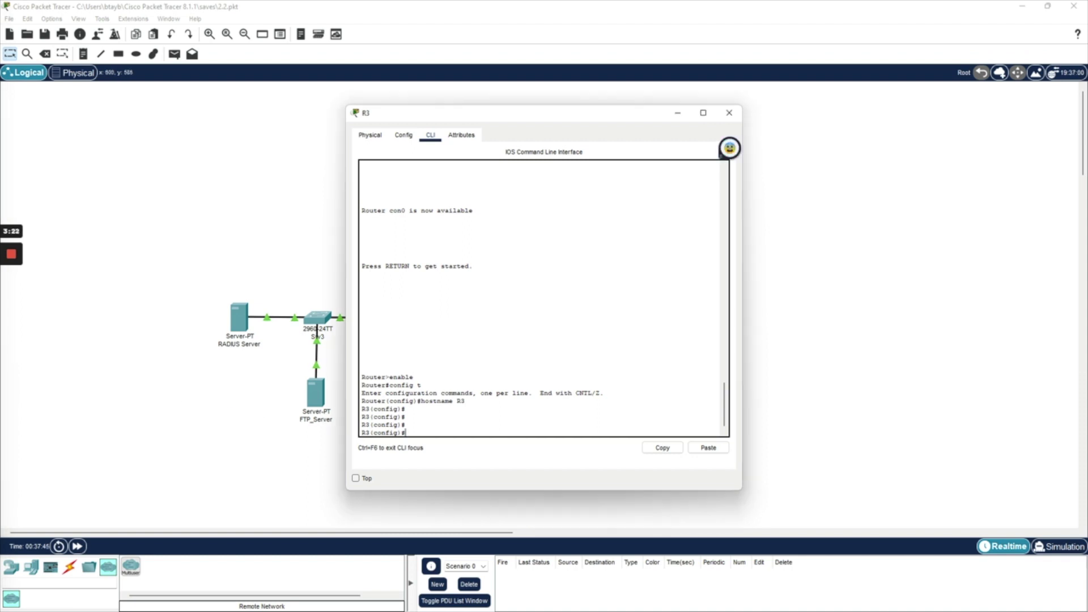
text(interface G0/0/0)
key(Return)
text(no ip address)
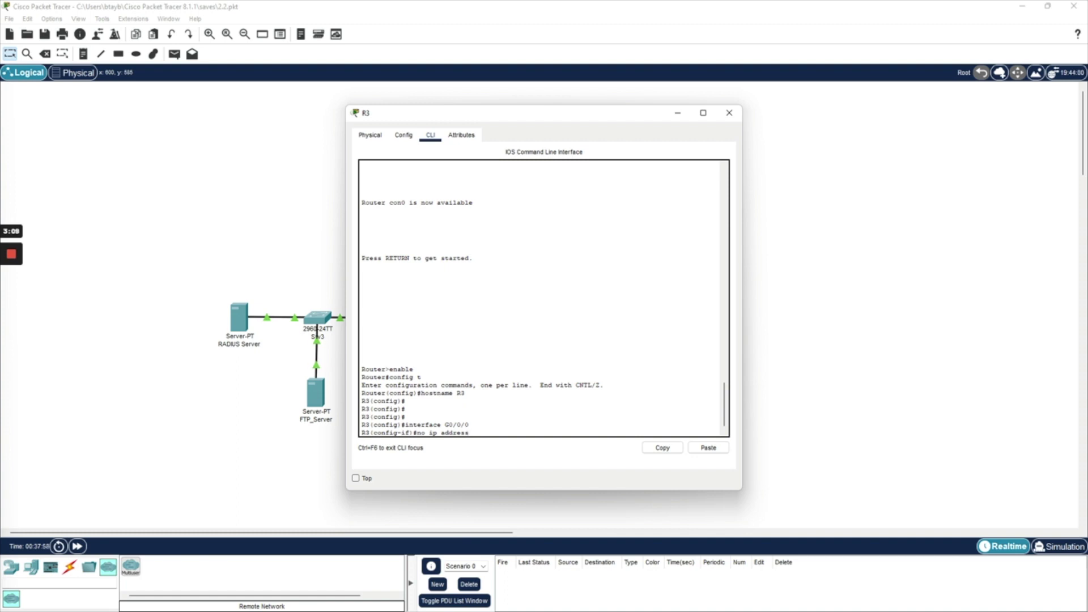
key(Return)
text(no shutdown)
key(Return)
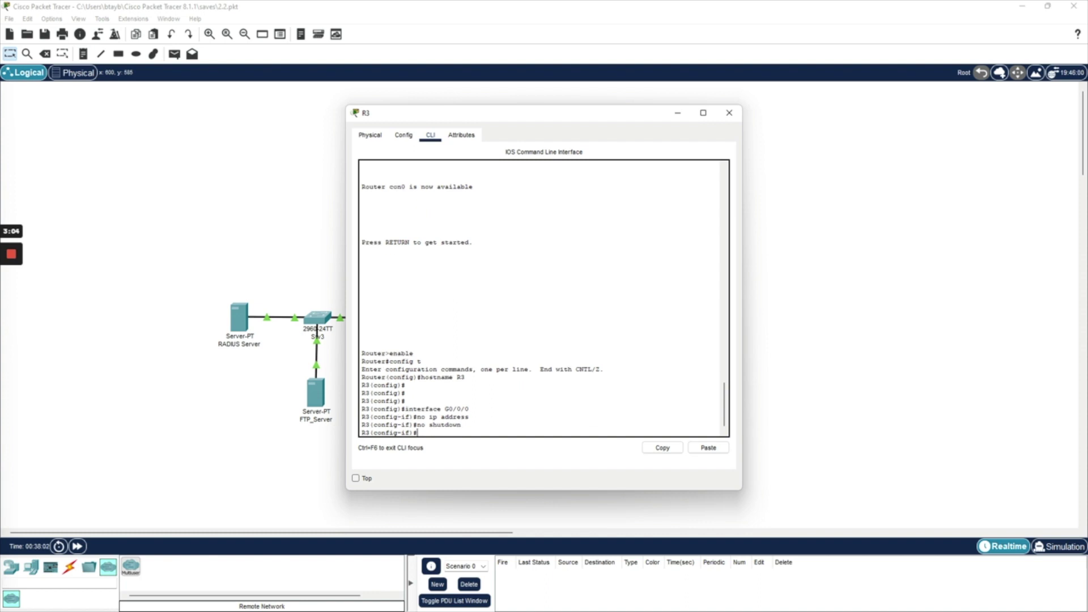
Create subinterface G0/0/0.10 with encapsulation dot1Q 10 and IP address 10.53.1.193 255.255.255.240
text(interface G0/0/0.10)
key(Return)
text(en)
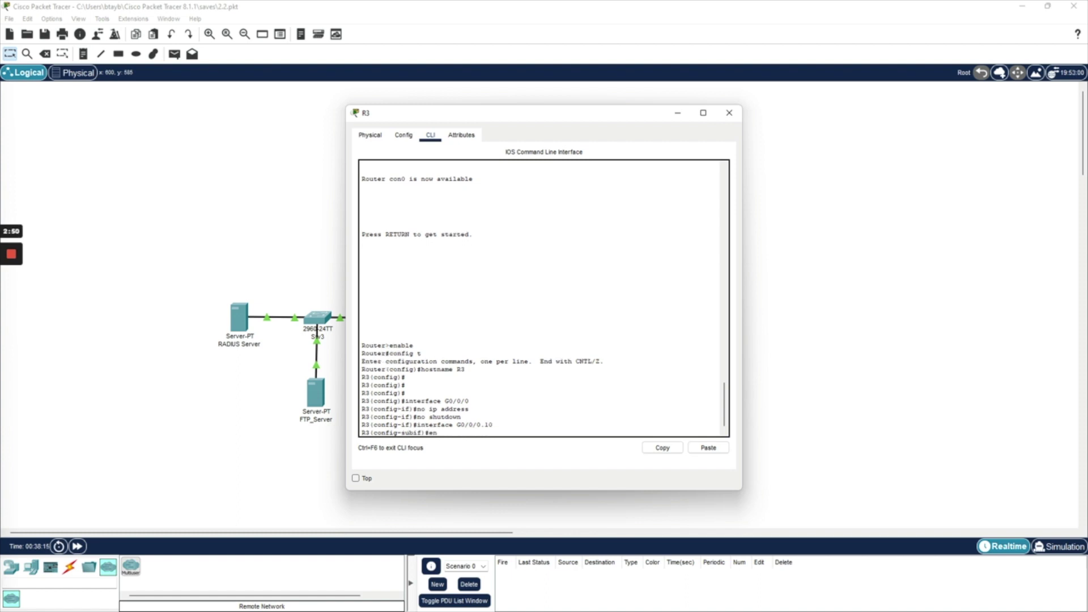
text(capsulation)
text(dot1Q 10)
key(Return)
text(ip addr)
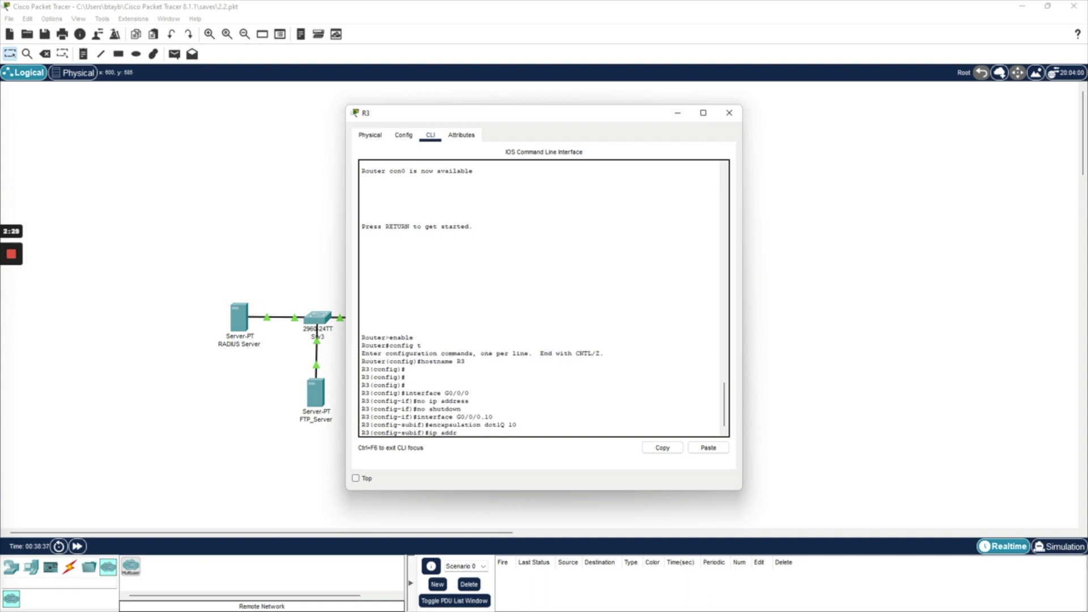
text(ess 10.53.1.193 255.255.255.240)
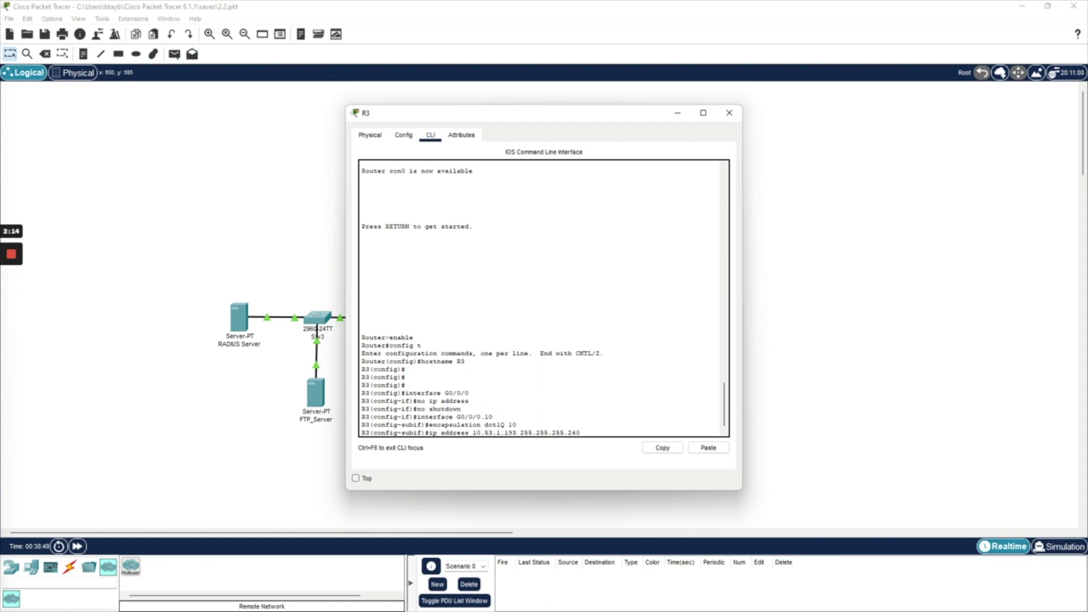
key(Return)
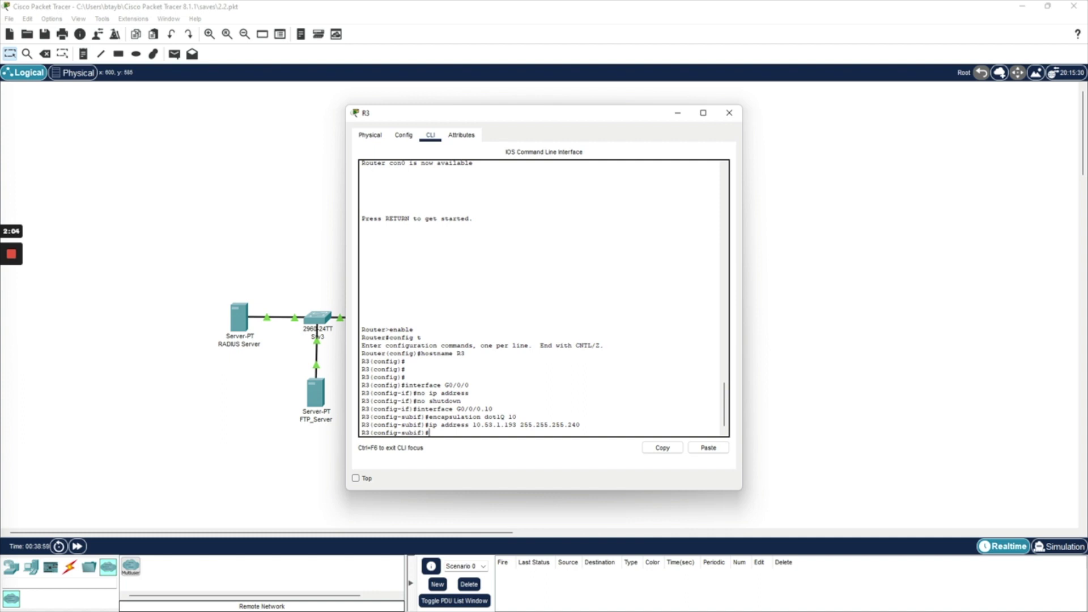
Create subinterface G0/0/0.20 with encapsulation dot1Q 20 and IP address 10.53.1.209 255.255.255.240
text(interface)
text(G0/0/0.20)
key(Return)
text(enc)
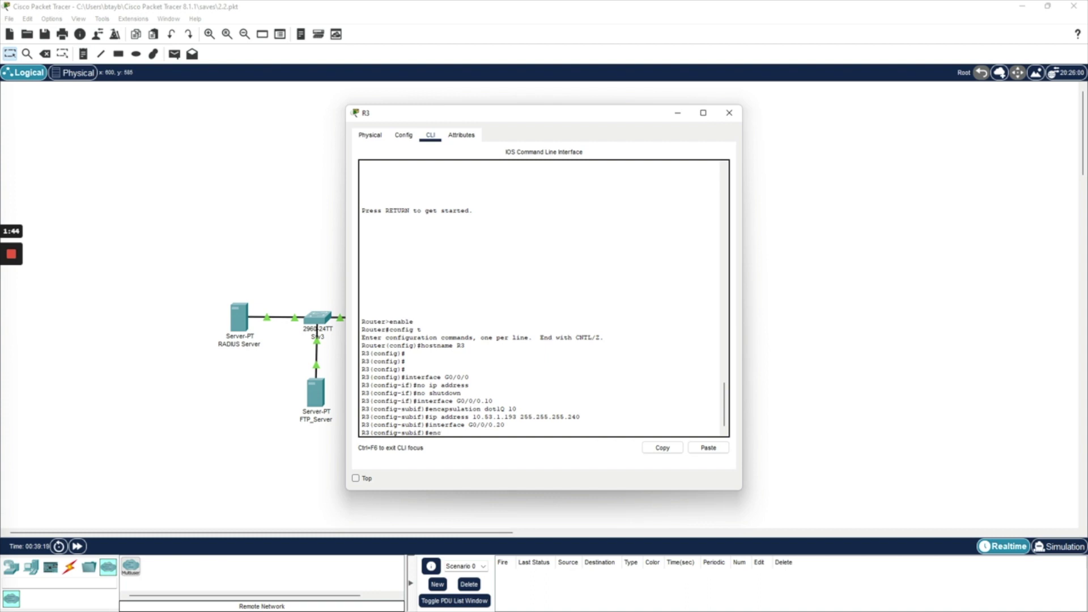
text(apsulation dot1Q 20)
key(Return)
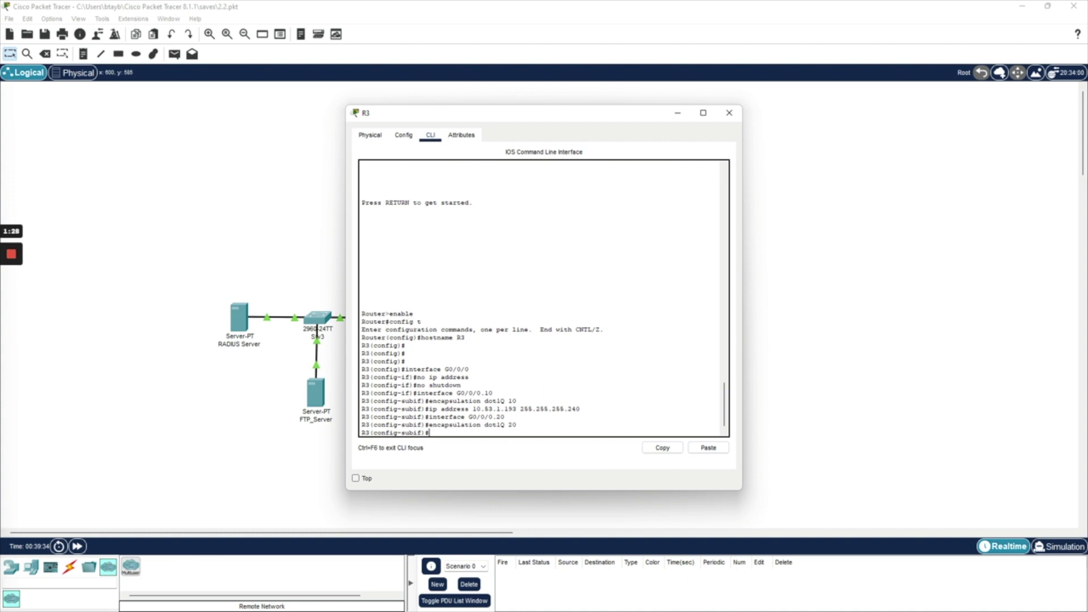
text(ip address 10.5)
text(.1.209 255.255.255.)
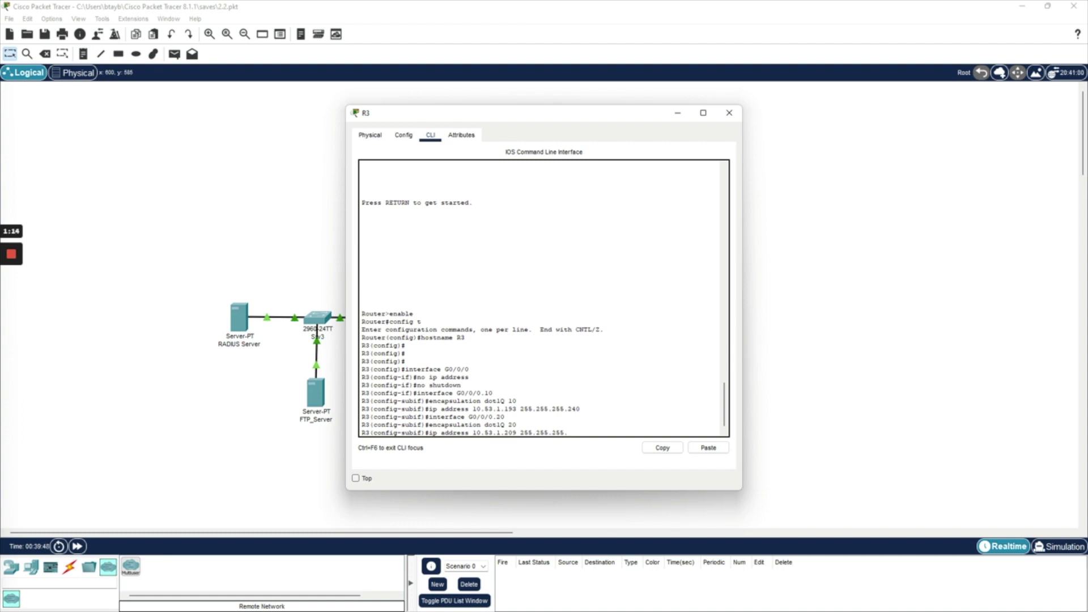
text(240)
key(Return)
key(Return)
key(Return)
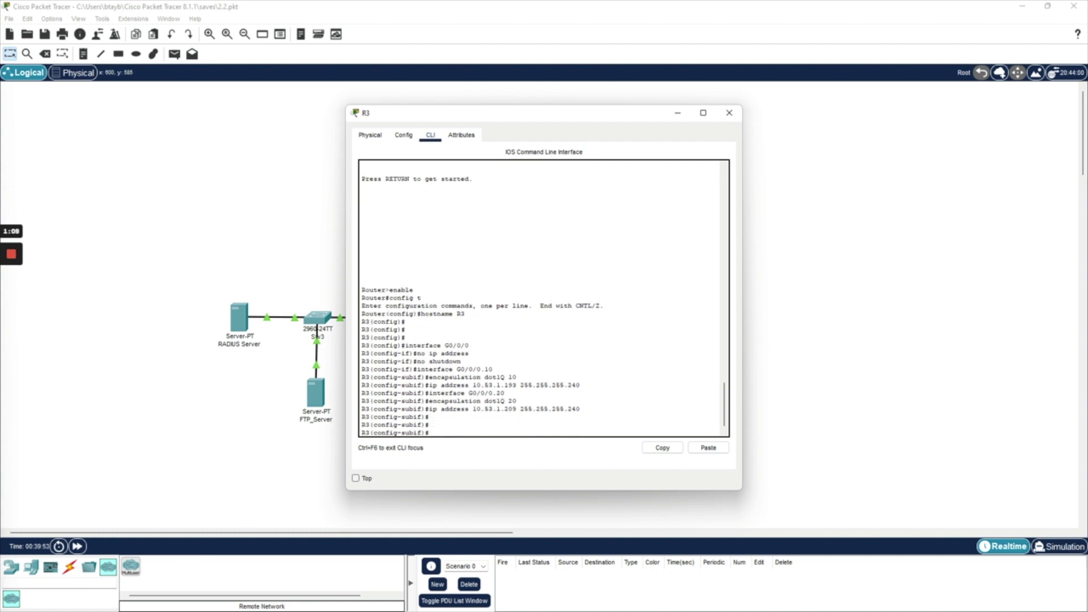
Exit subinterface and global configuration modes on R3 and close its window
text(exit)
key(Return)
text(exit)
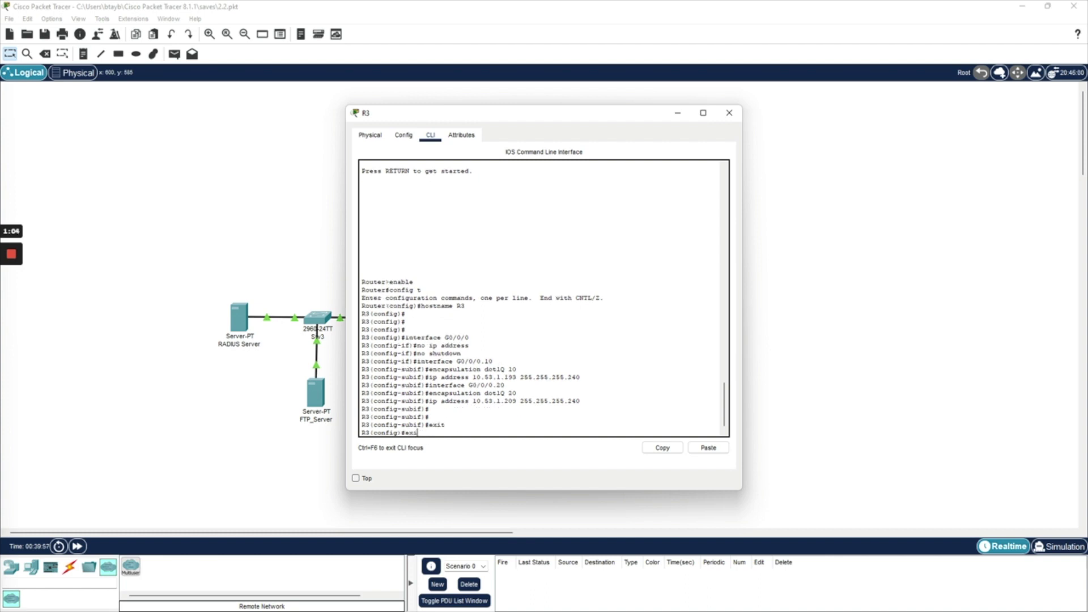
key(Return)
key(Return)
key(Return)
key(Return)
key(Return)
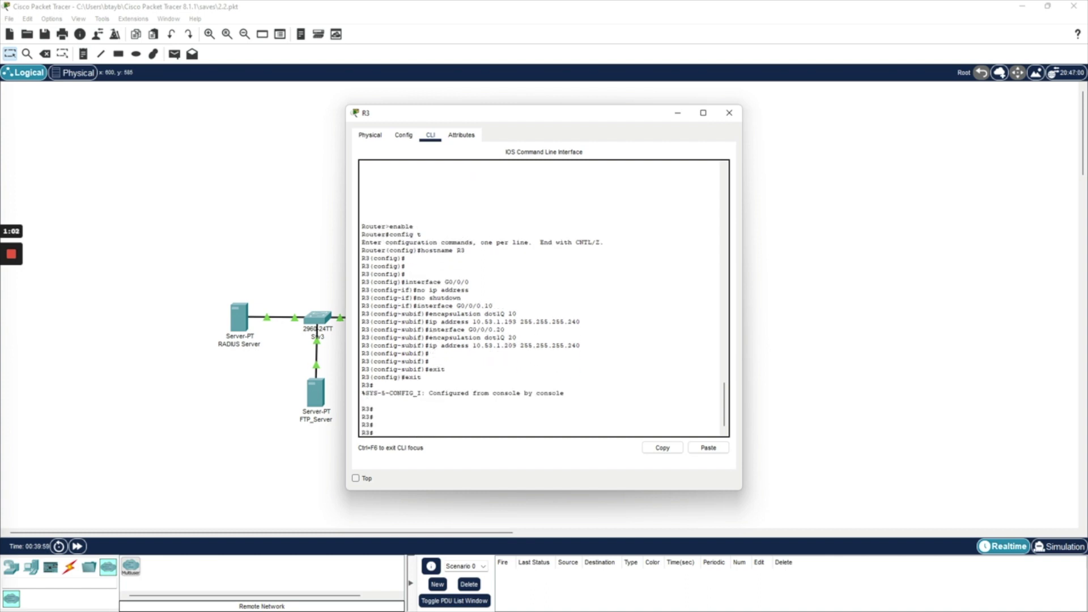
click(729, 113)
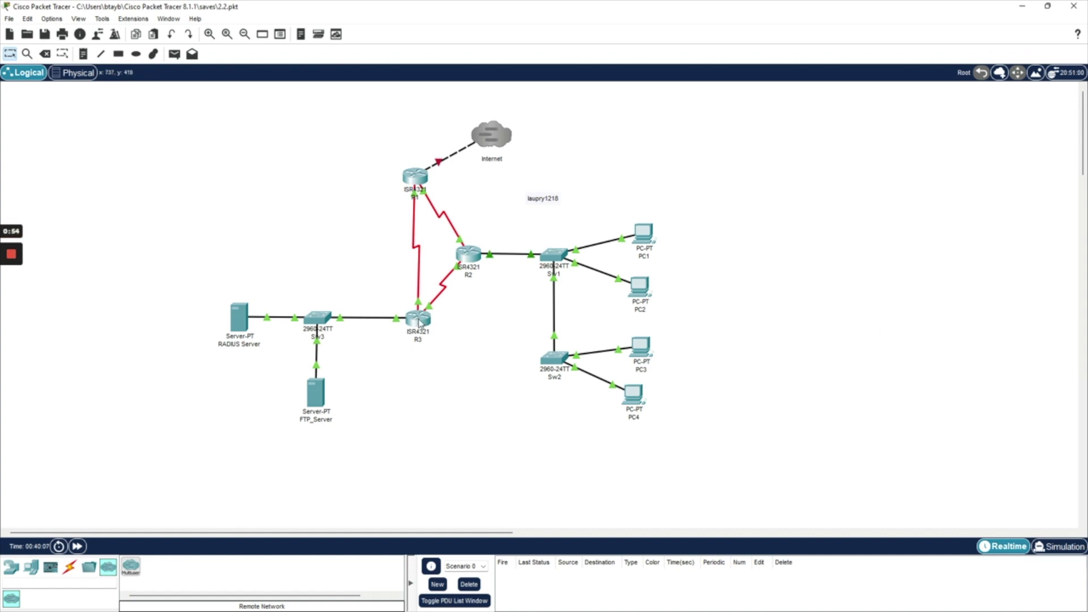
Check the port and IP address summaries of routers R3 and R2 in the topology
mouse_move(419, 321)
mouse_move(475, 257)
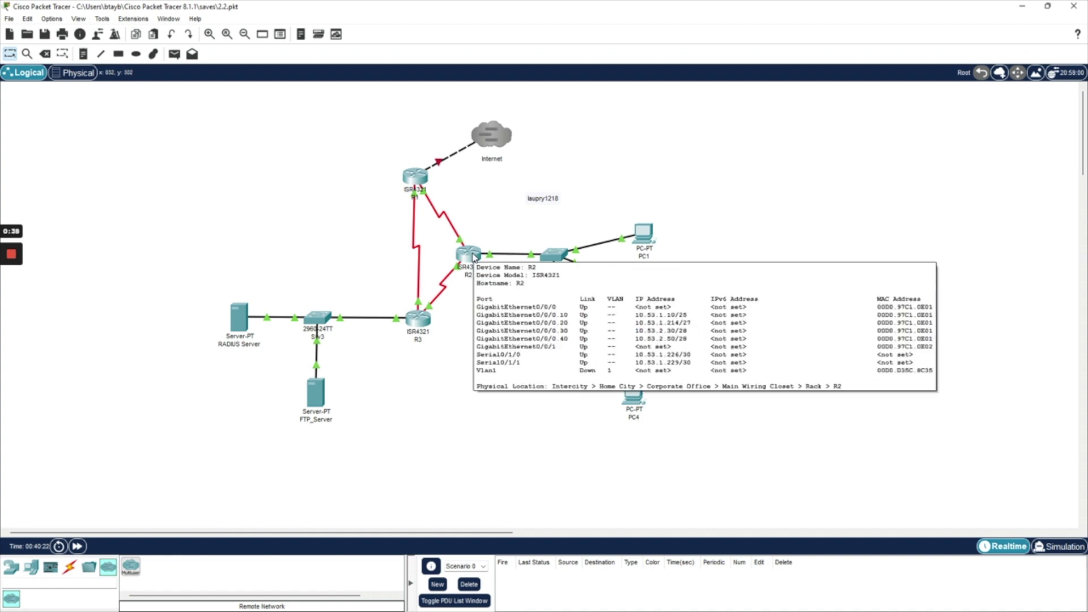